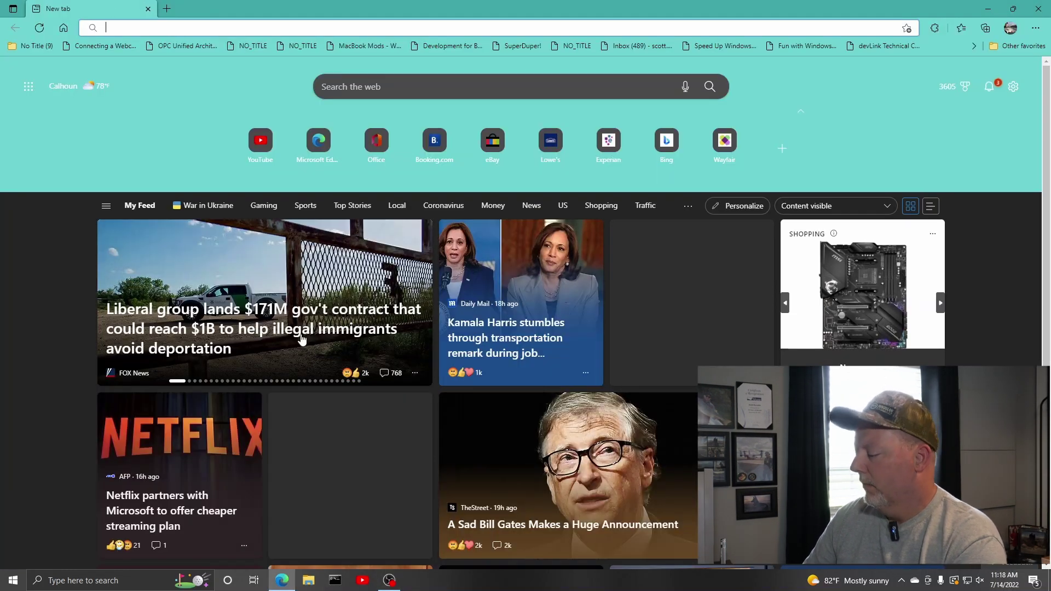
Step: On google.com, search for the 'windows media creation tool 21h2' suggestion
click(397, 26)
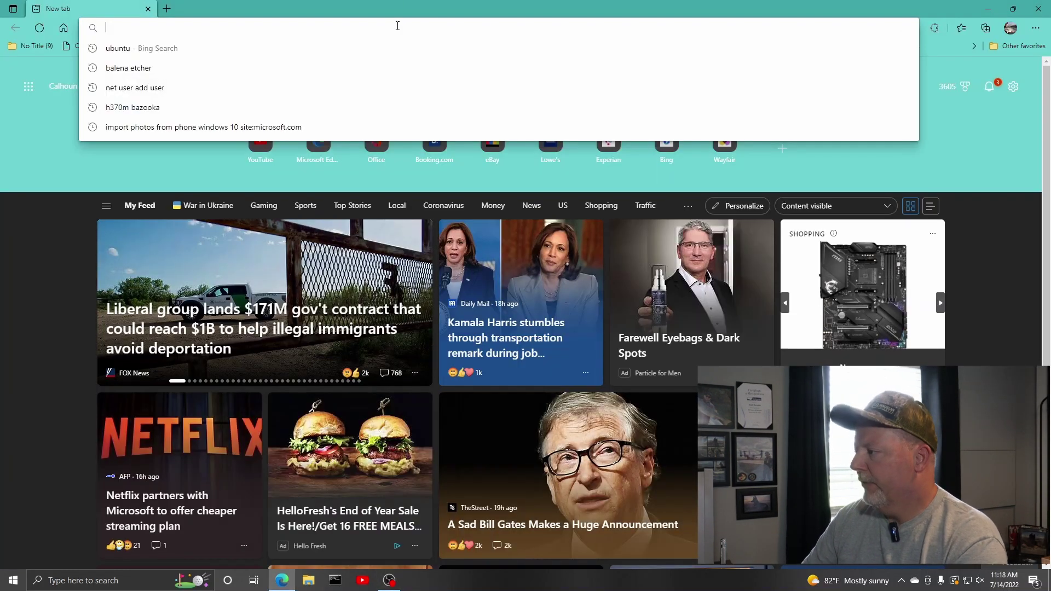
text(google.)
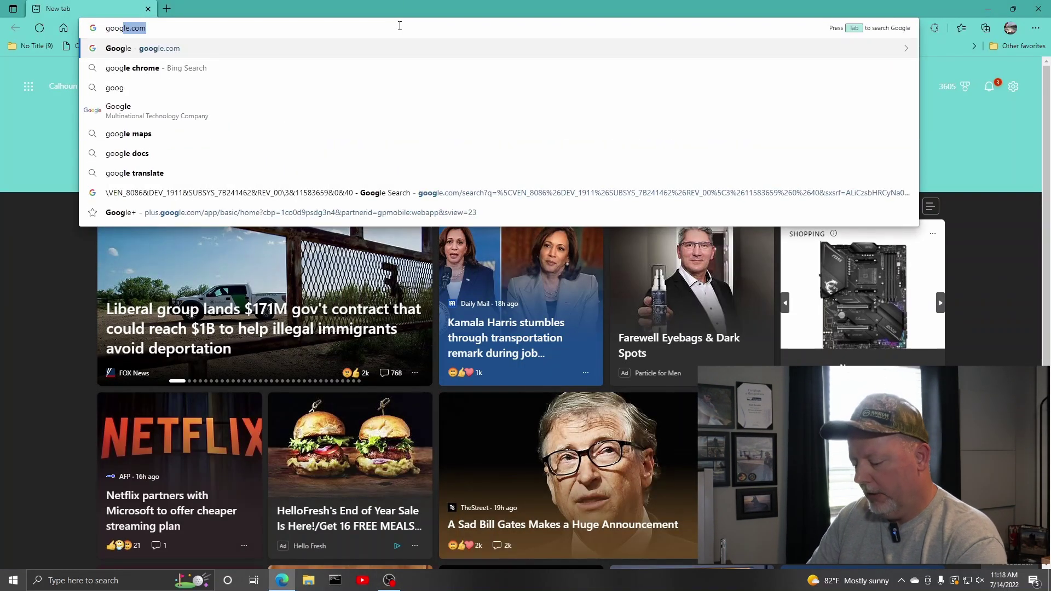
text(com)
key(Return)
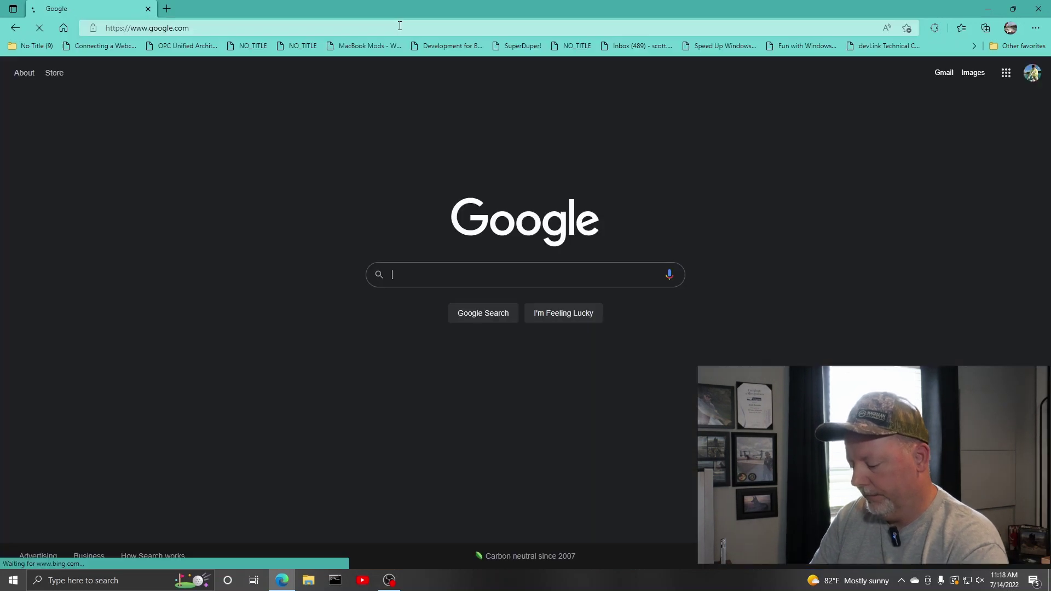
text(wi)
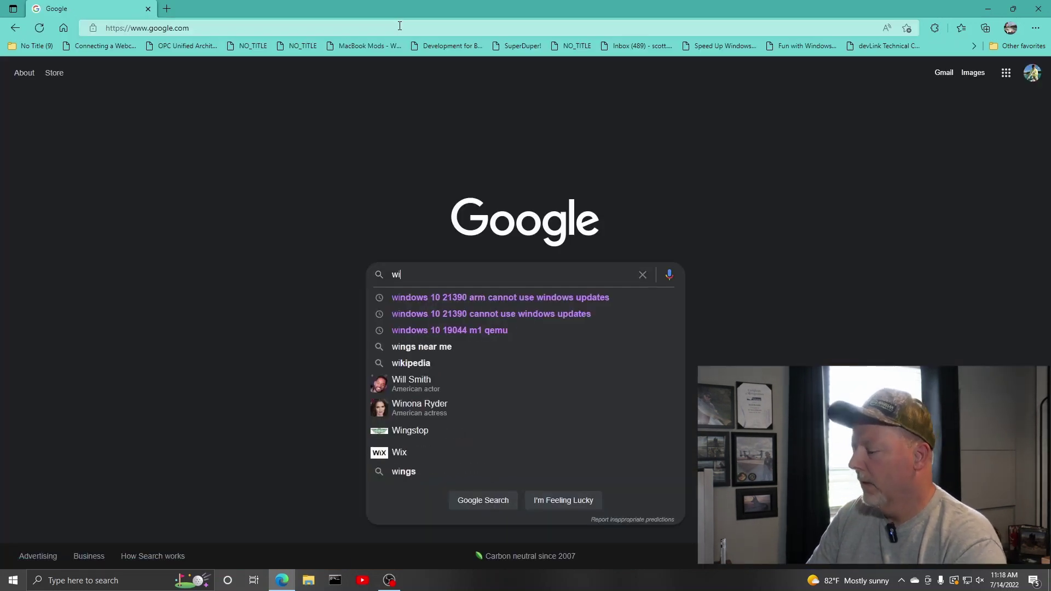
text(ndows)
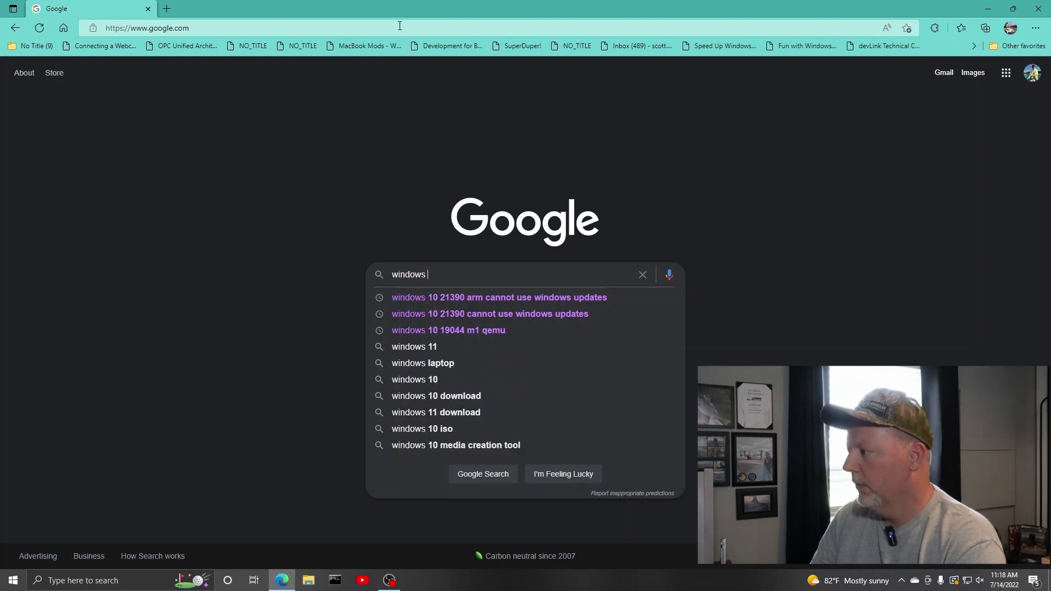
text( media c)
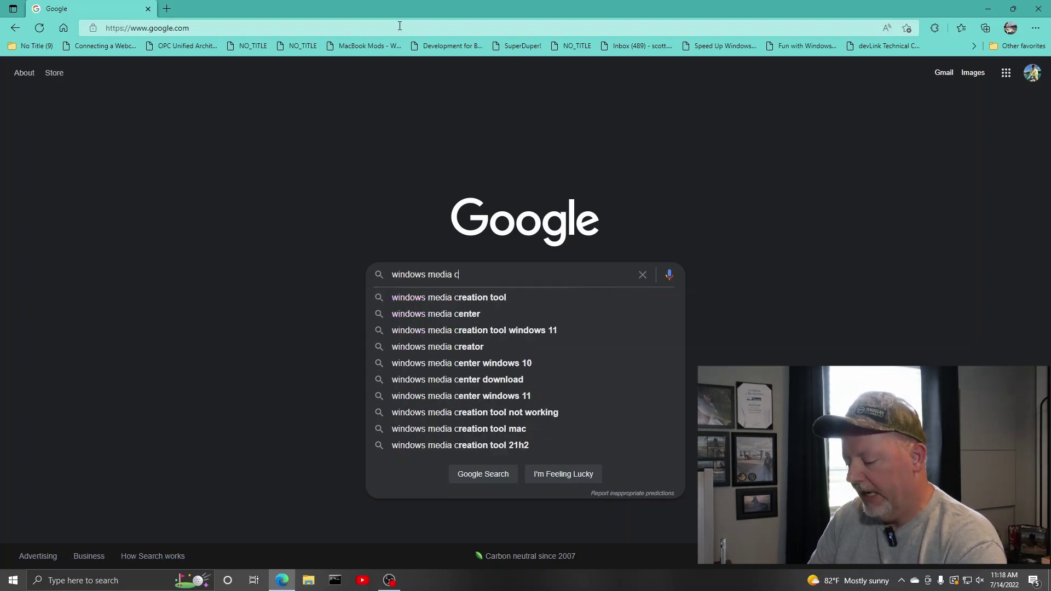
text(reation)
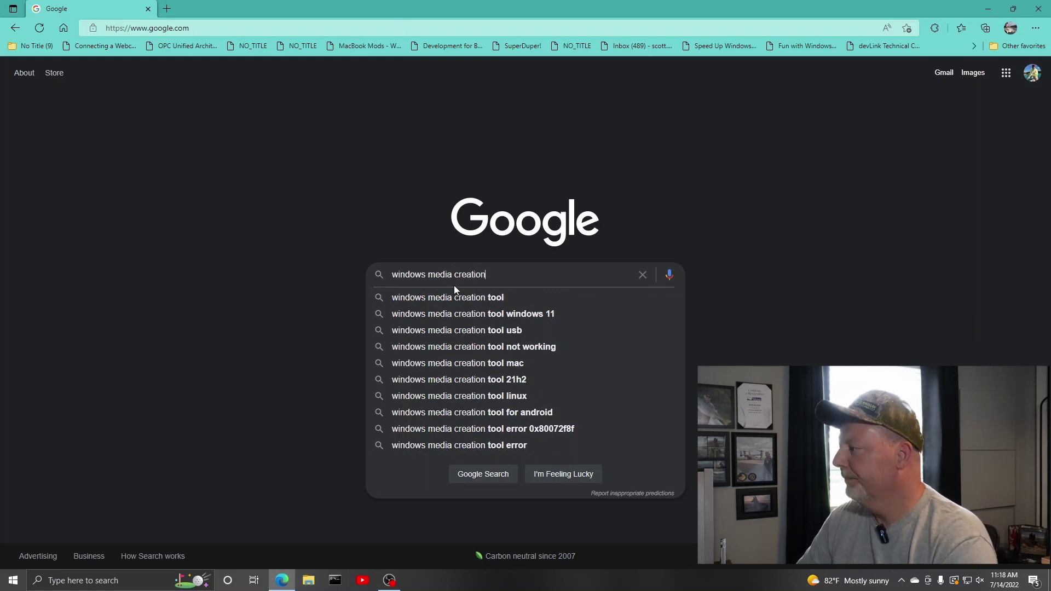
click(474, 381)
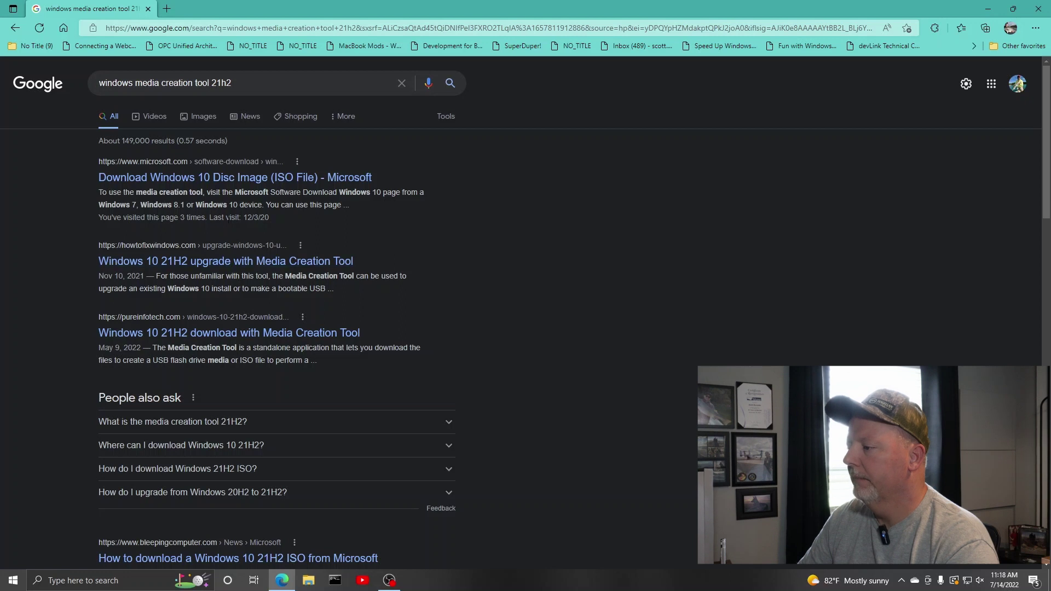
Step: Open Microsoft's Download Windows 10 page and download MediaCreationTool21H2.exe
click(224, 181)
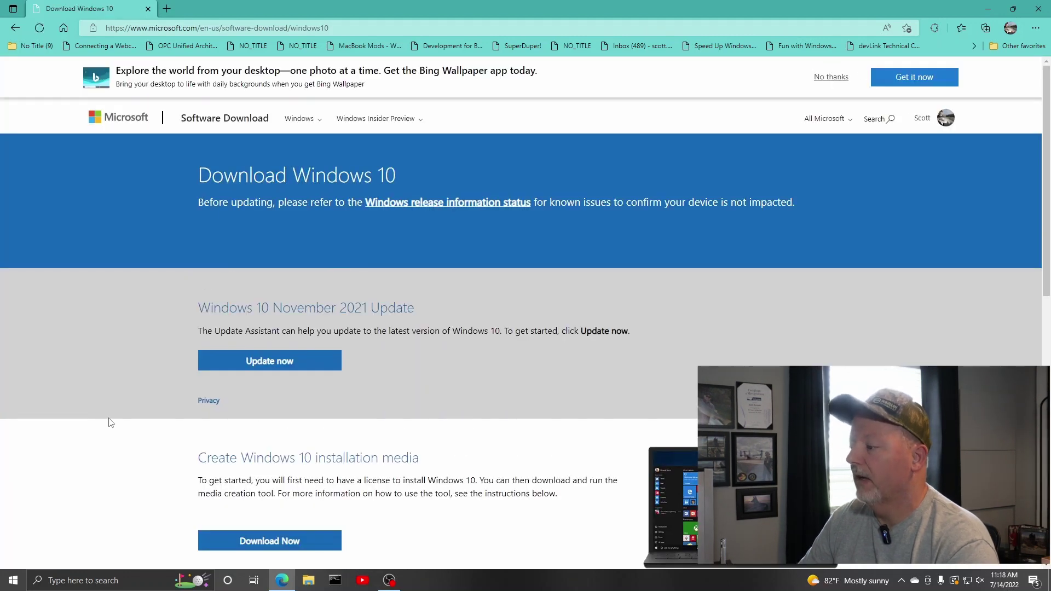
scroll(109, 422, down, 1)
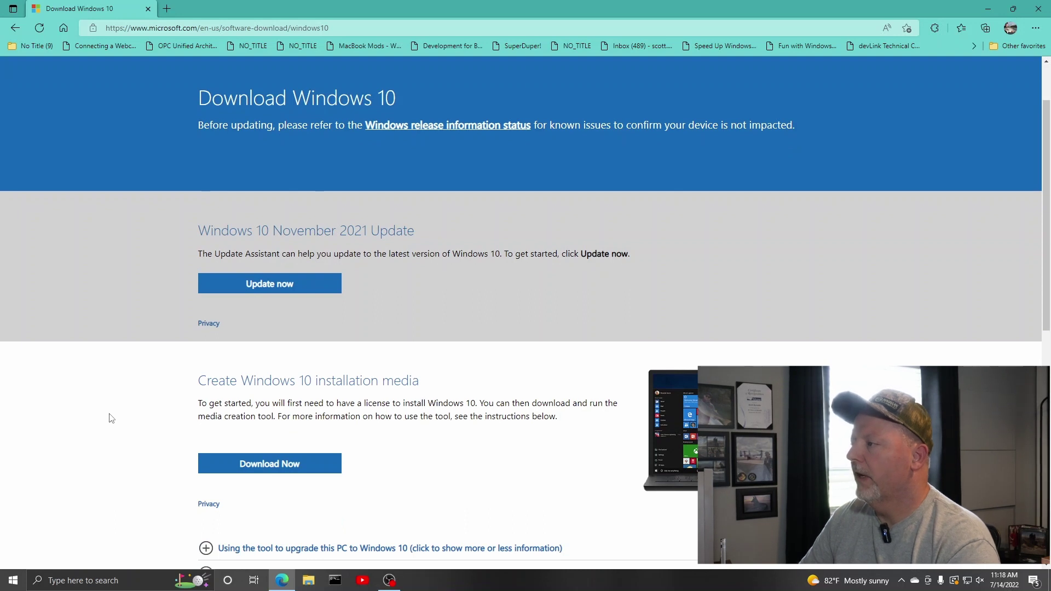
click(244, 471)
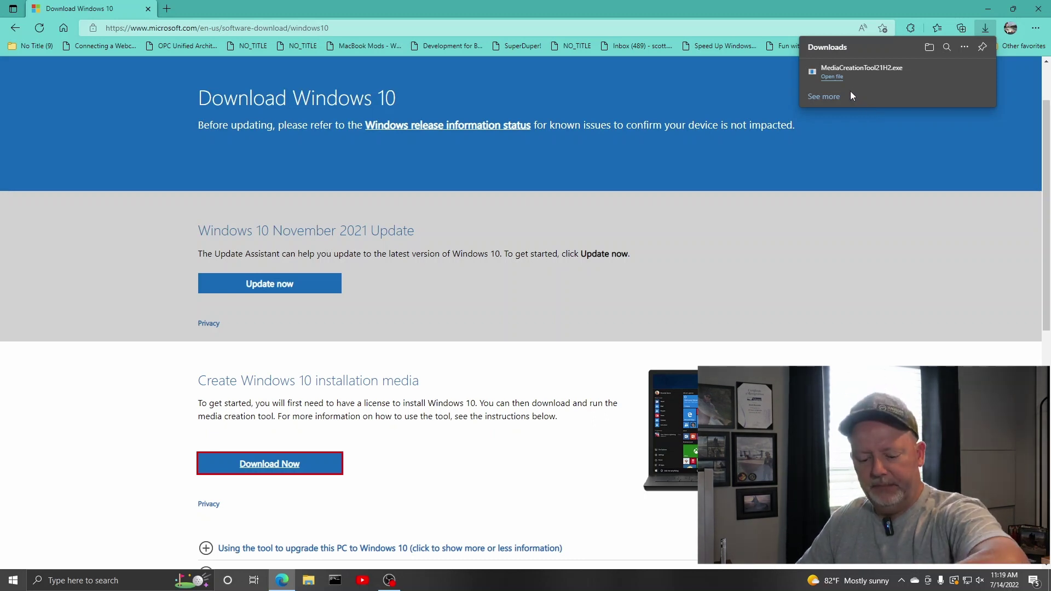
Step: Launch MediaCreationTool21H2.exe from Edge's Downloads flyout
click(832, 76)
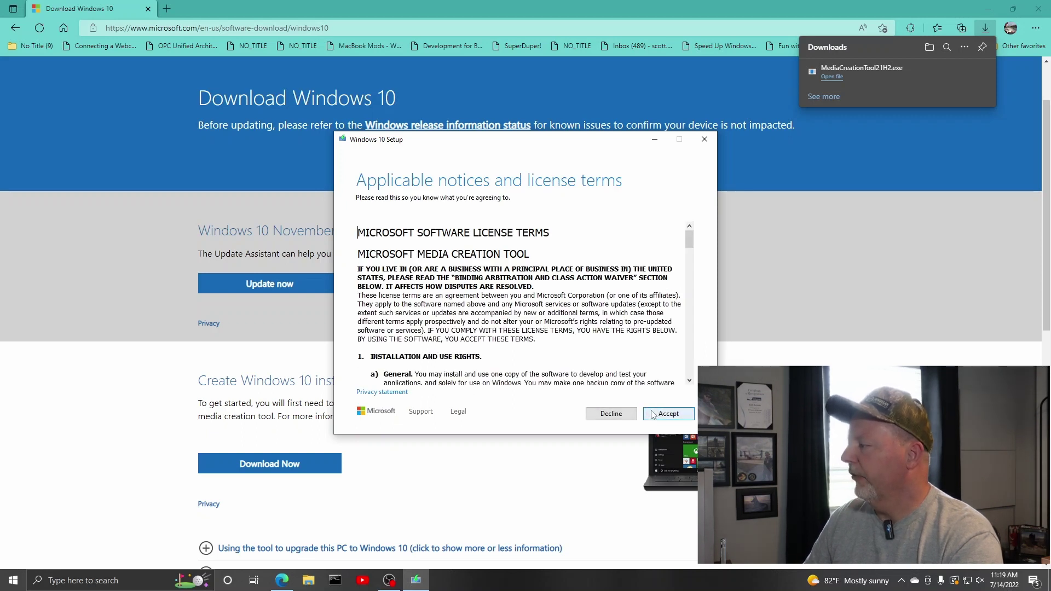
Step: Accept the Windows 10 Setup license terms to reach 'What do you want to do?'
click(660, 415)
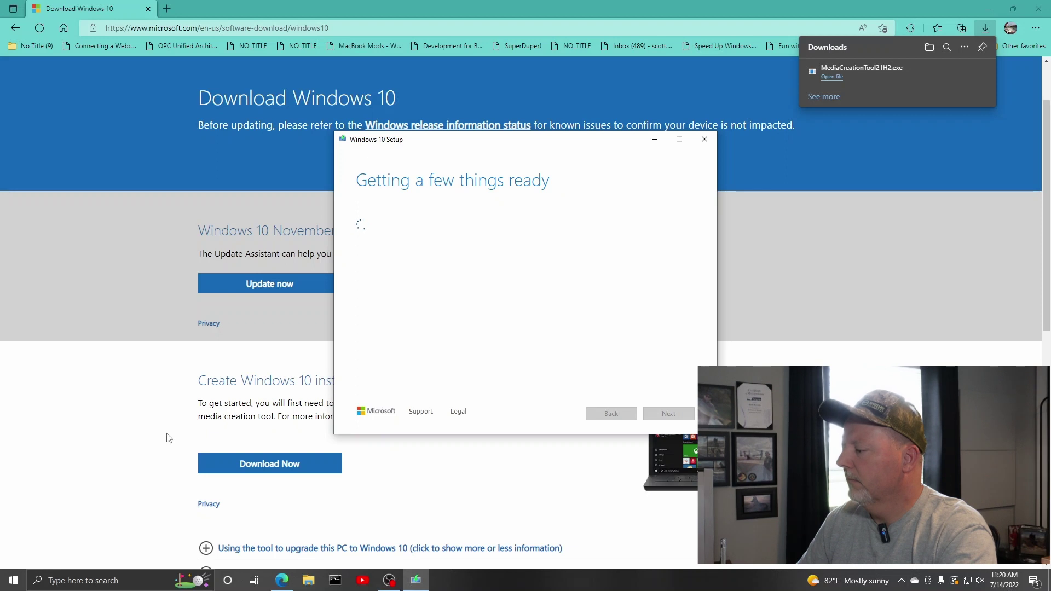
scroll(167, 436, down, 1)
scroll(167, 436, up, 2)
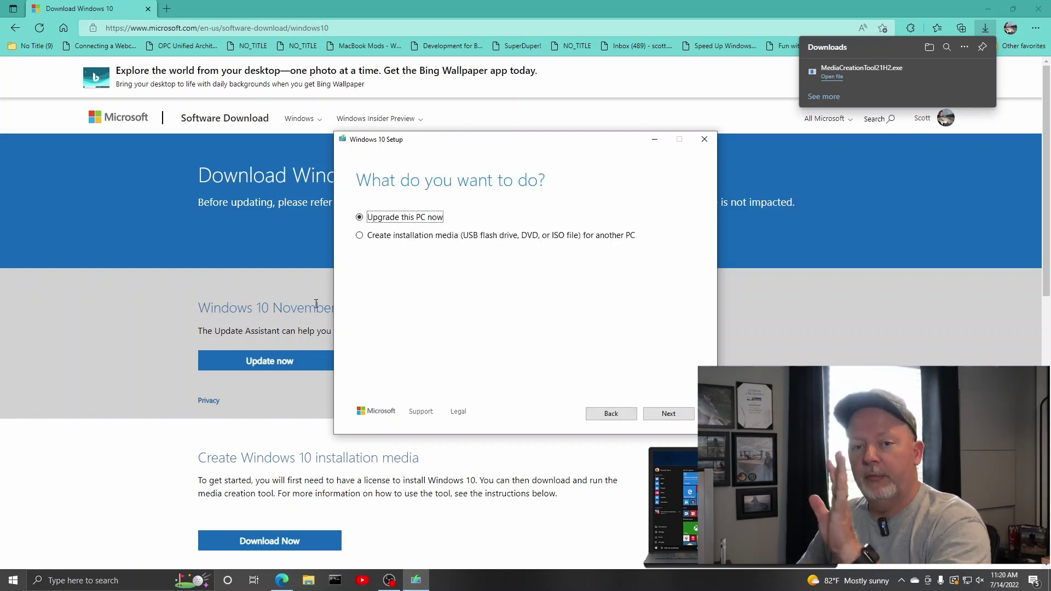
Step: Choose to create installation media with English, Windows 10, 64-bit
click(362, 236)
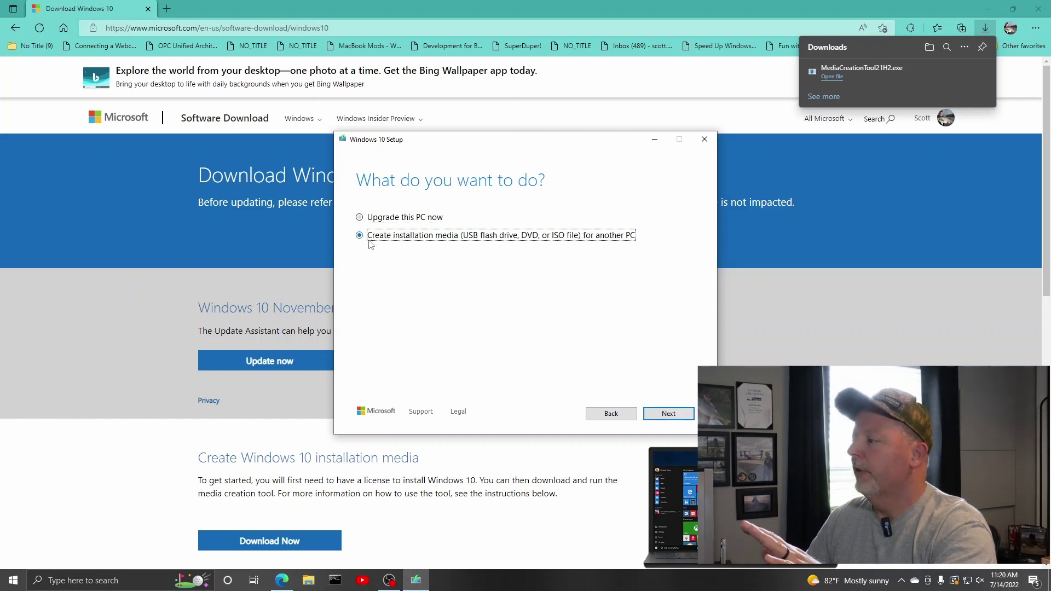
click(662, 414)
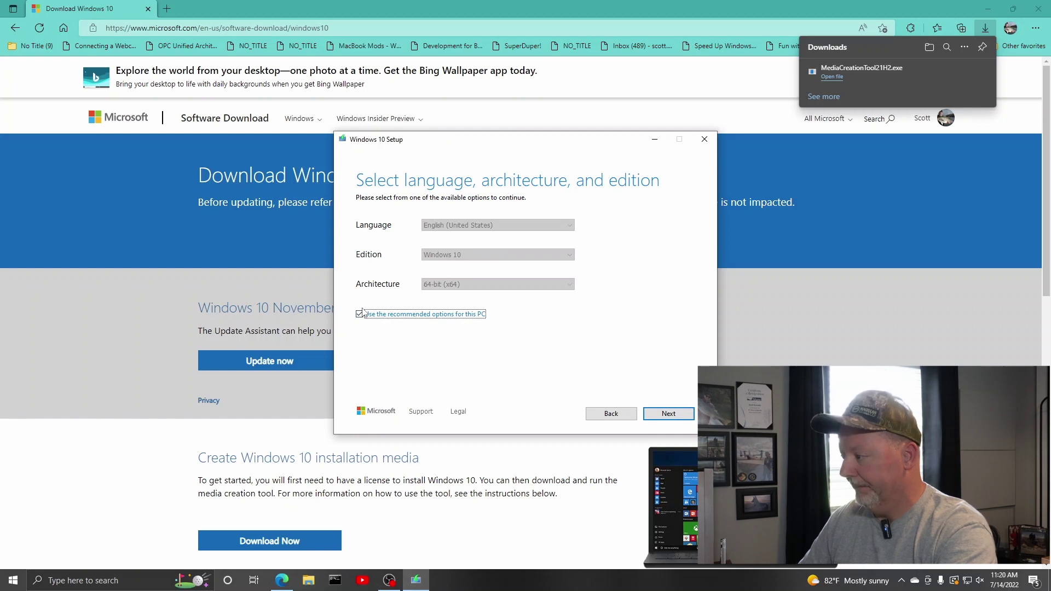
click(360, 314)
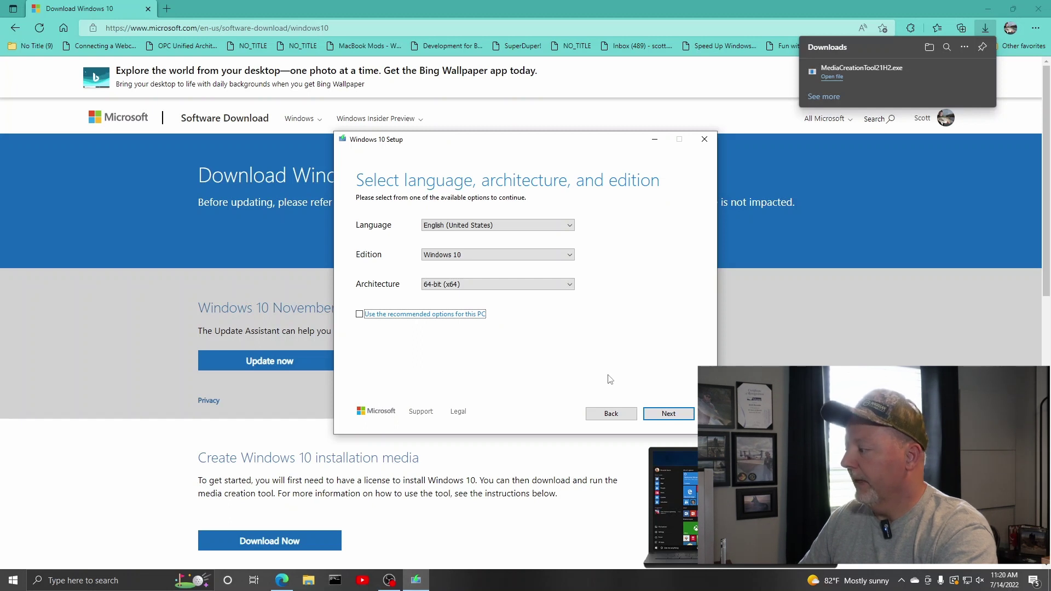
click(664, 415)
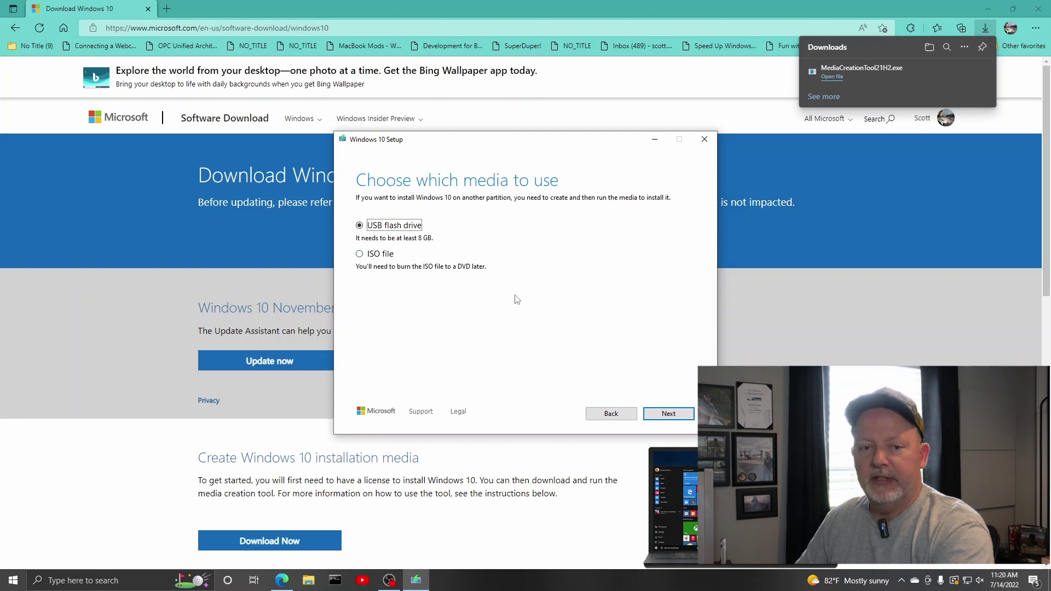
Step: Target USB flash drive D: and start creating the installation media
click(668, 413)
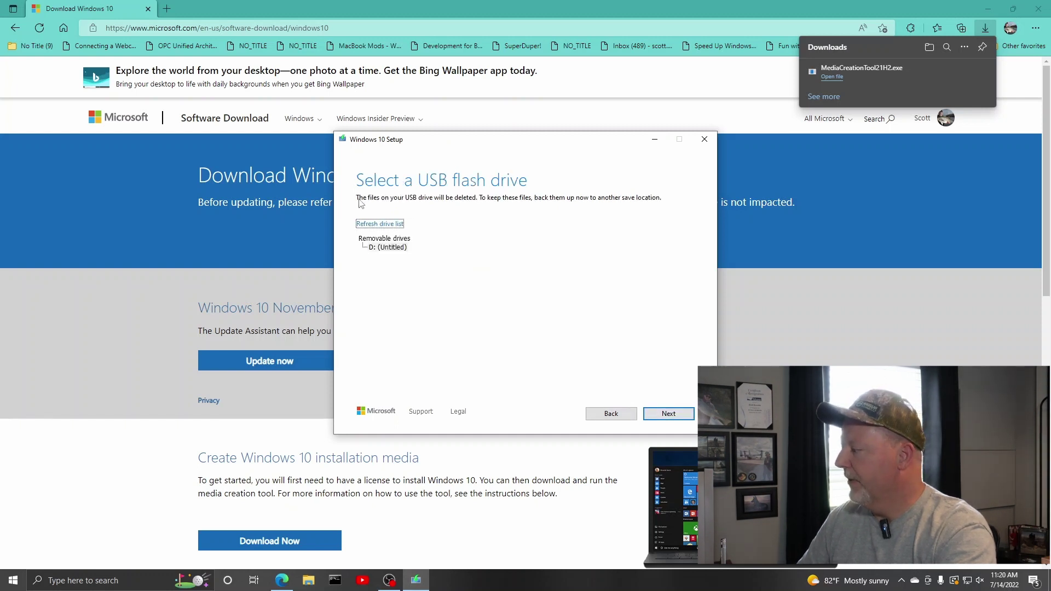
click(385, 249)
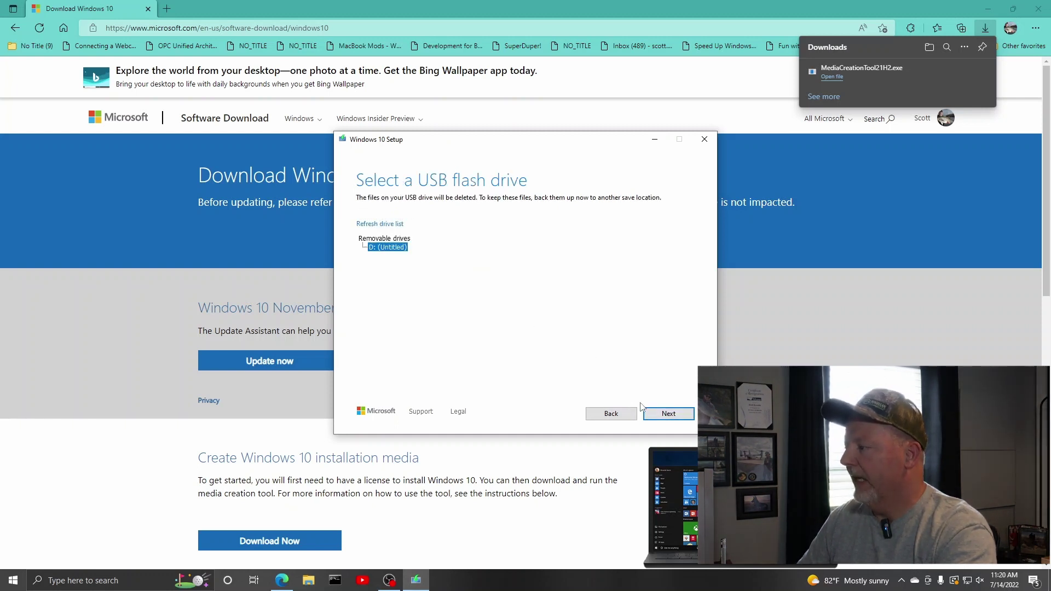
click(666, 416)
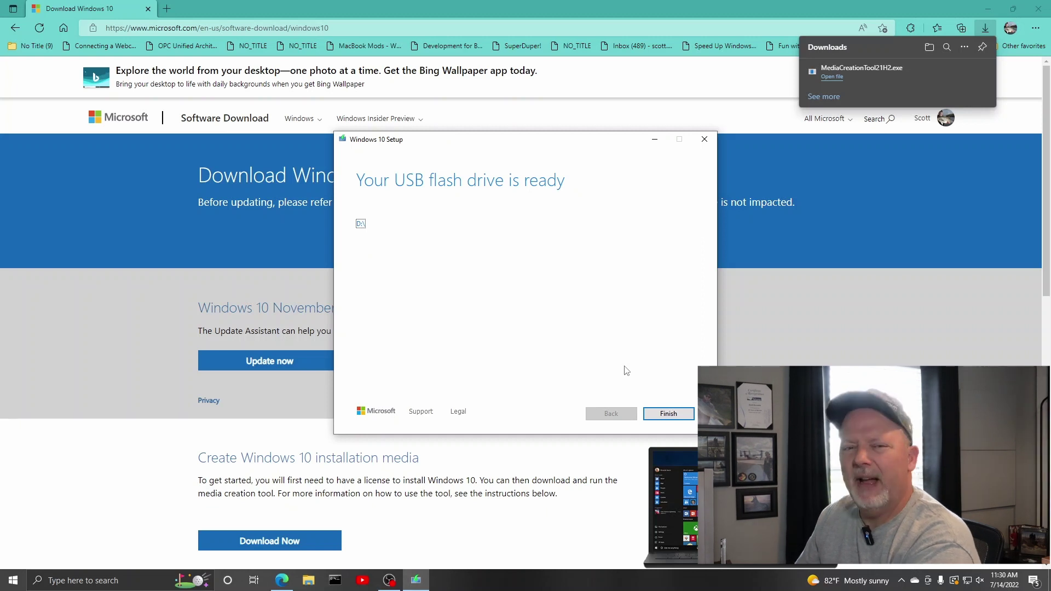
Step: Finish Windows 10 Setup and minimize Edge
click(673, 417)
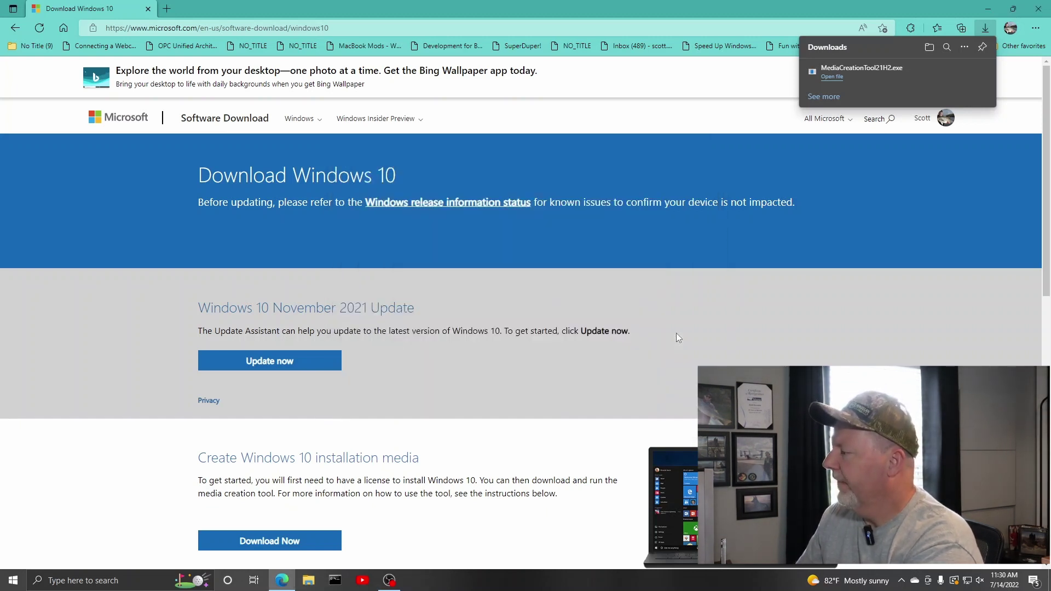
click(988, 8)
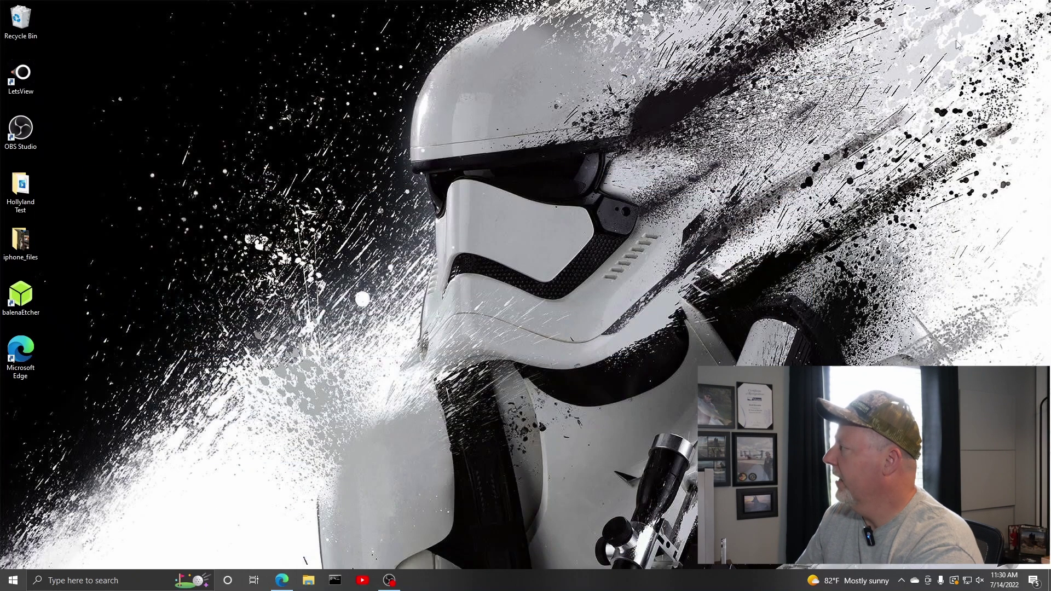
Step: Open ESD-USB (D:) from This PC to list boot, efi, sources, support and setup
click(308, 581)
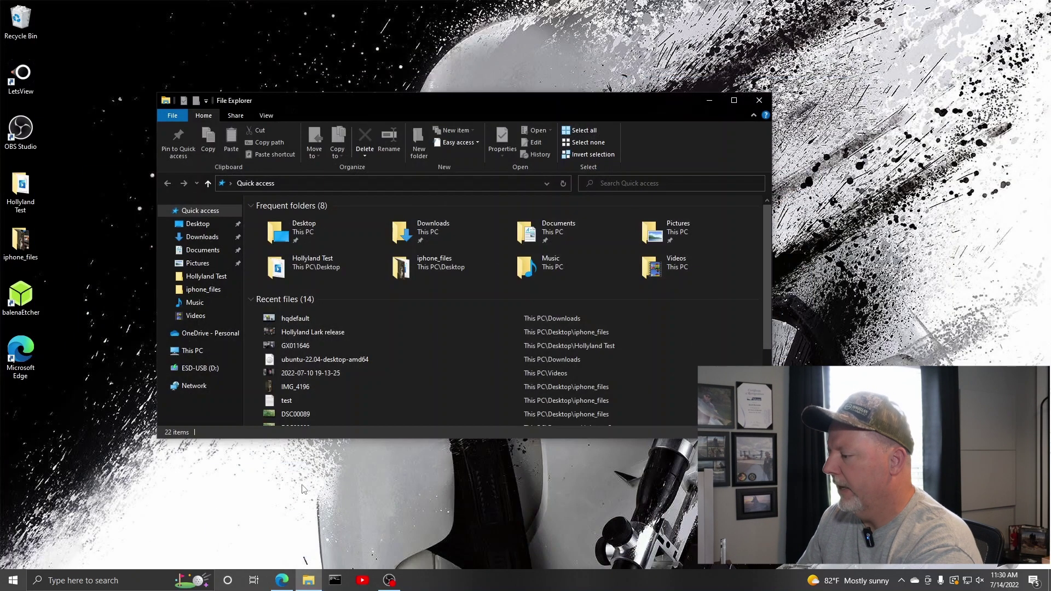
click(189, 351)
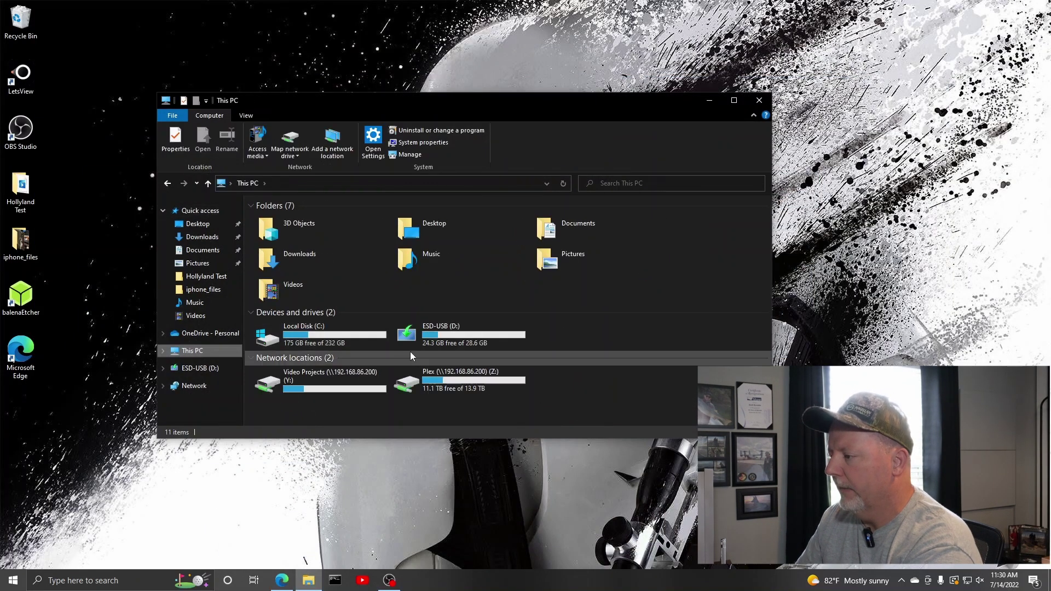
click(452, 333)
double_click(452, 332)
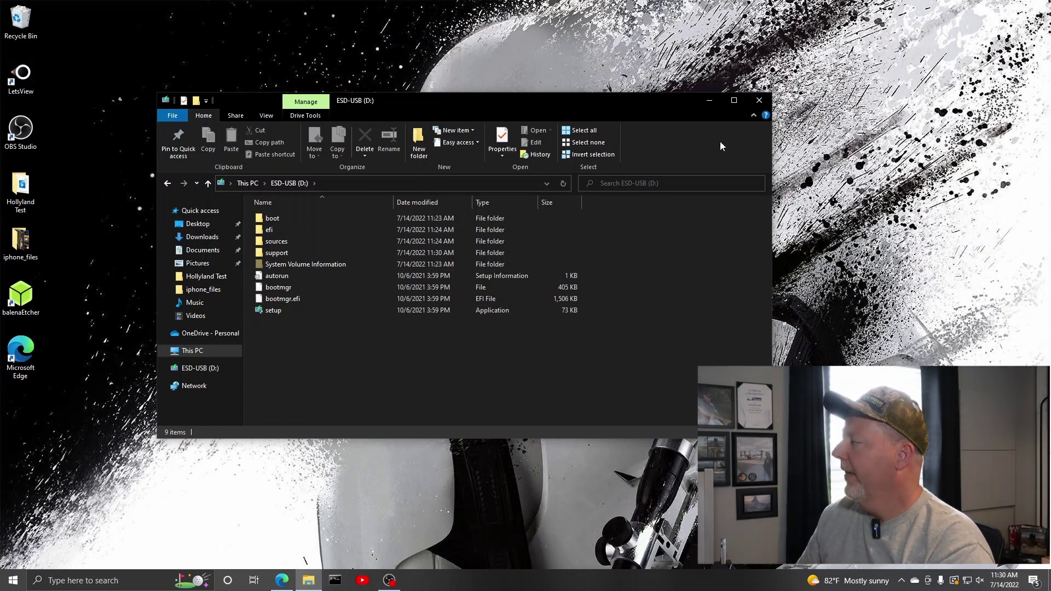
Step: Close the ESD-USB (D:) File Explorer window
click(751, 107)
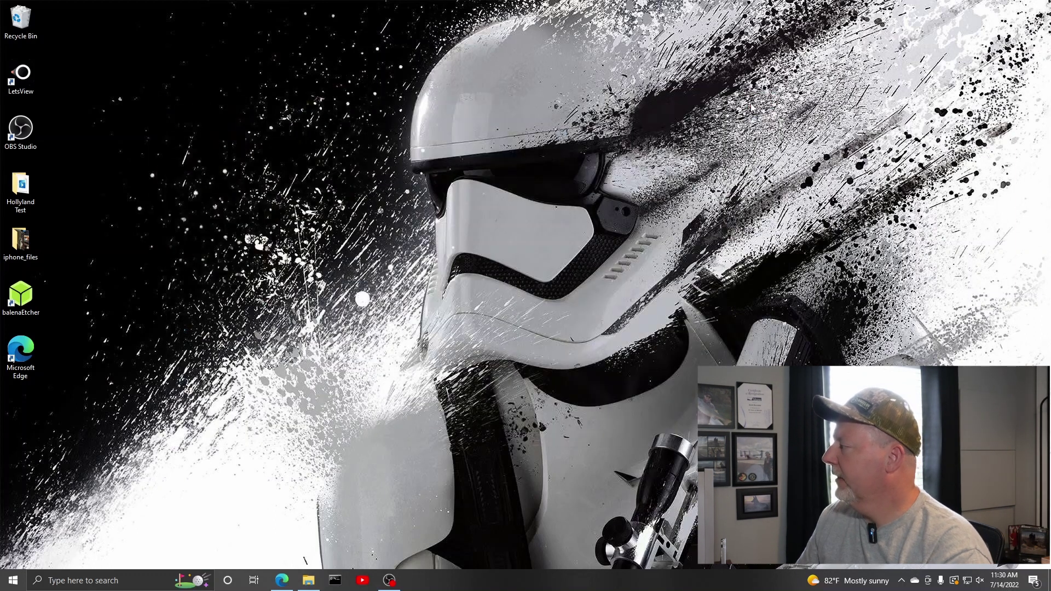